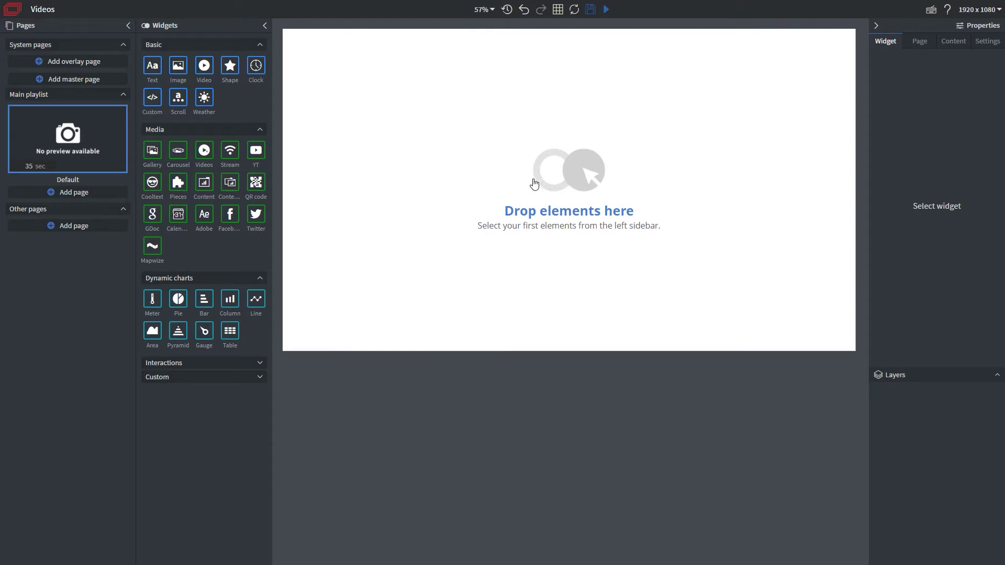
Step: Add a Basic Video widget to the Videos page, resized and centred on the canvas
drag(204, 65, 604, 252)
drag(505, 202, 591, 210)
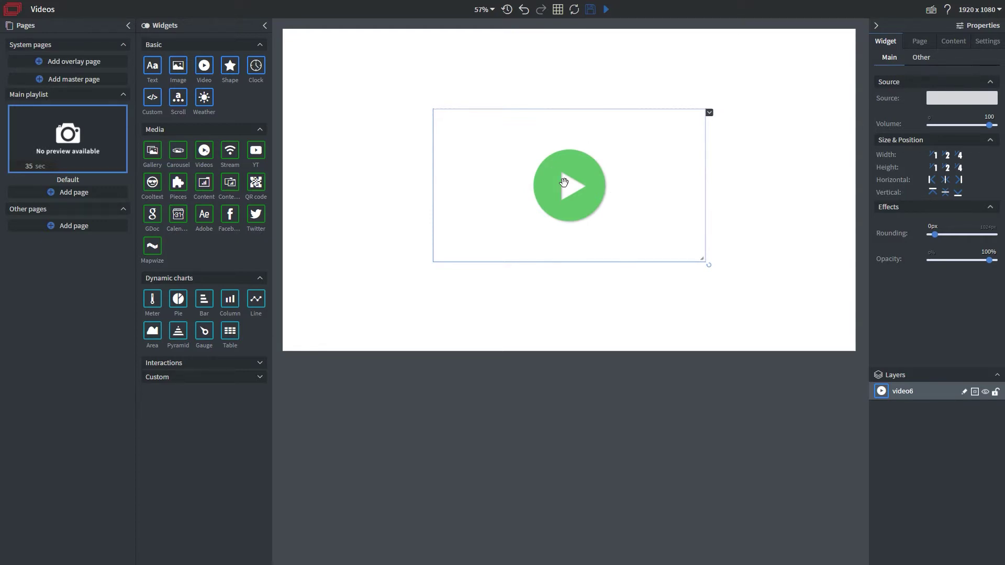
Step: Set the video widget's source file to Stars.mp4 from the media file chooser
click(941, 100)
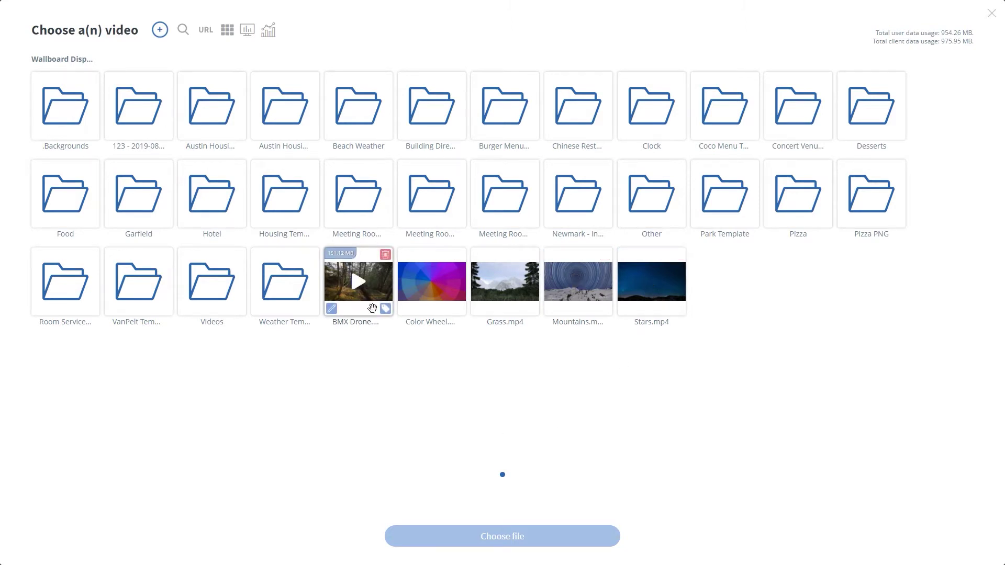
click(159, 32)
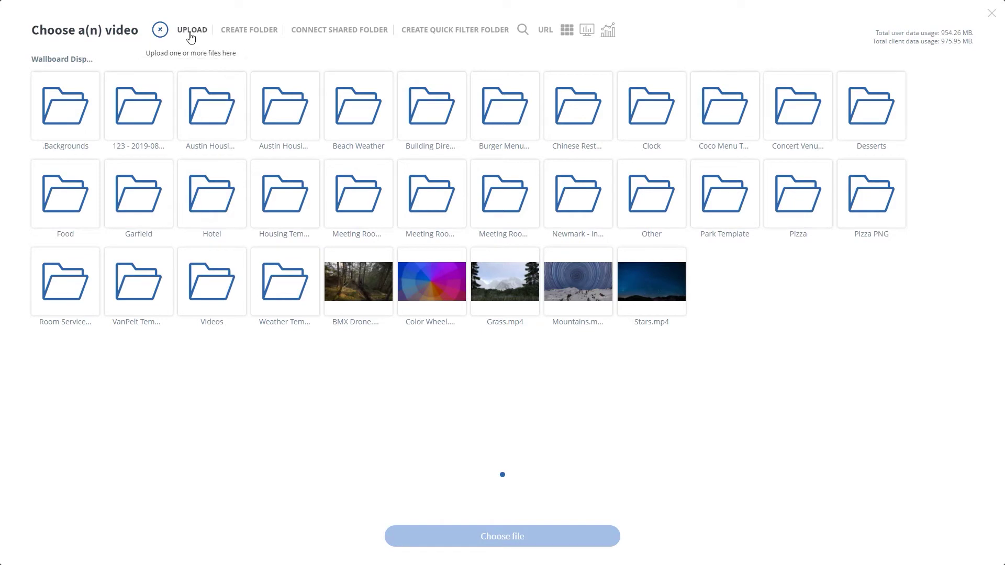
click(160, 29)
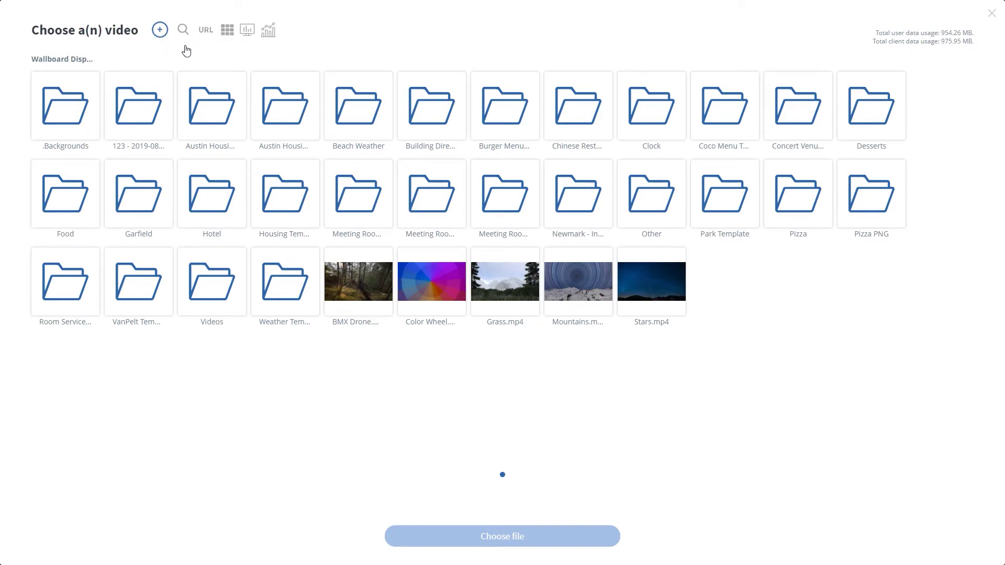
click(205, 32)
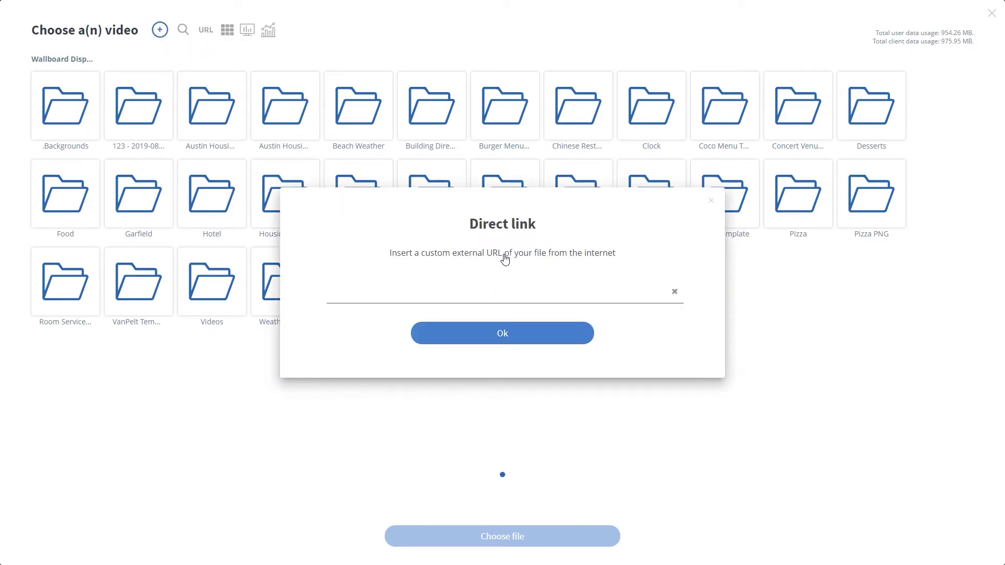
click(479, 292)
click(711, 201)
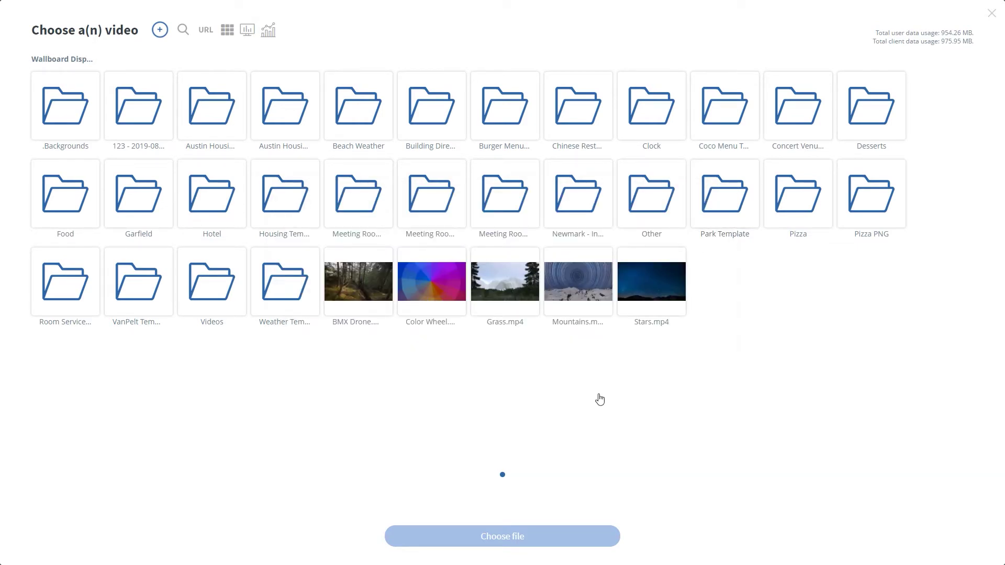
mouse_move(672, 292)
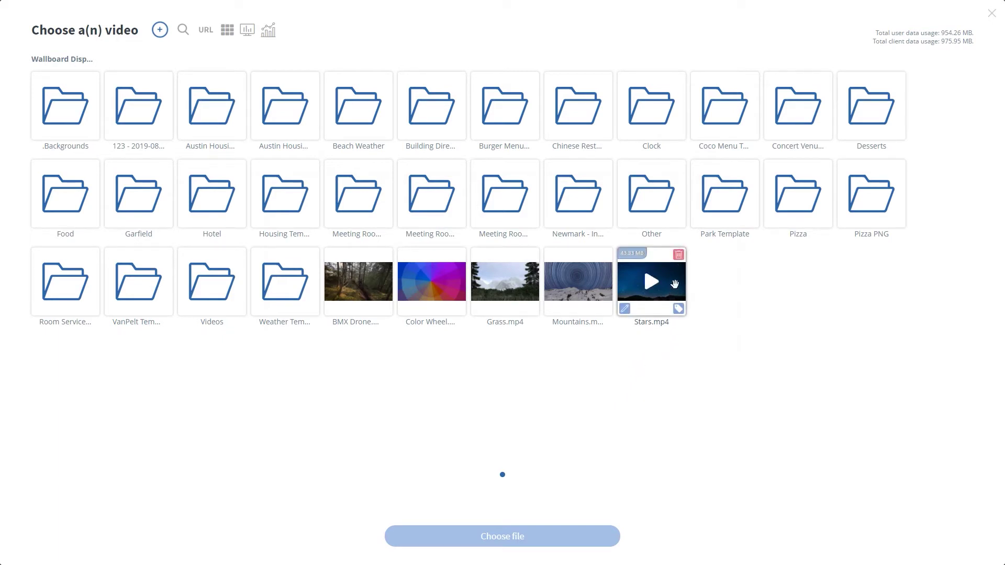
click(675, 284)
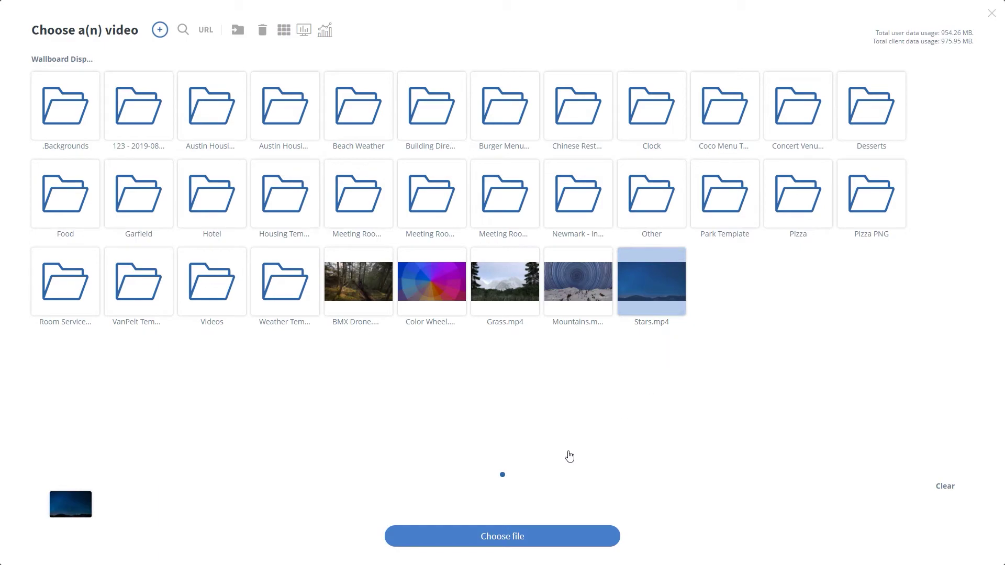
click(521, 540)
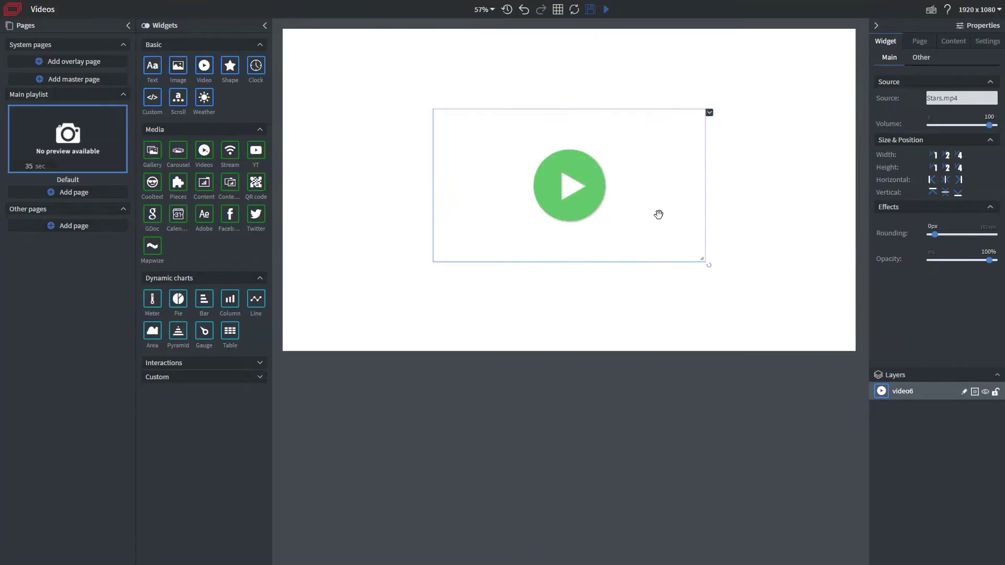
Step: Shift the Stars video up-left and round its corners to 106px, keeping volume at 100
drag(595, 157, 568, 147)
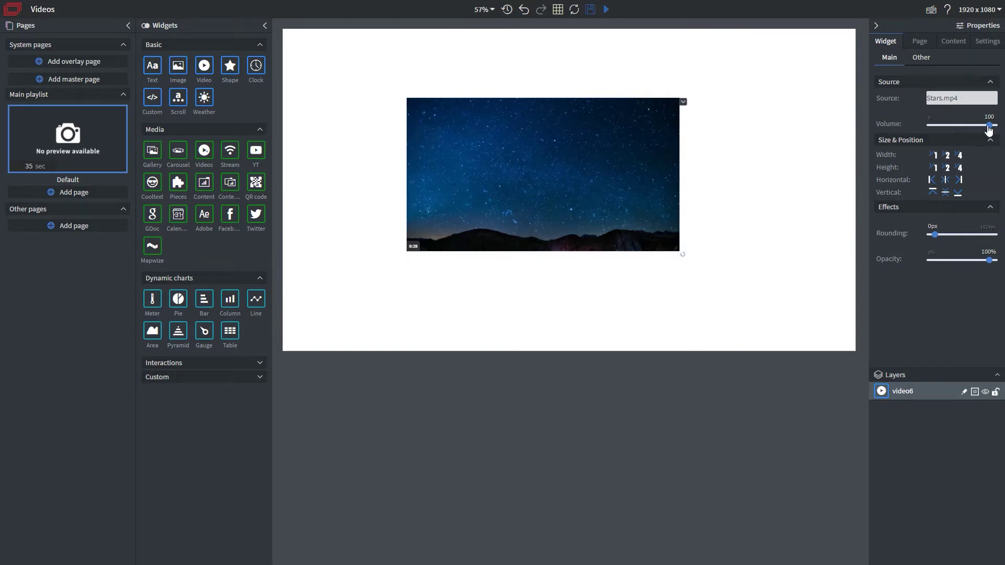
mouse_move(987, 127)
mouse_down()
mouse_move(941, 131)
mouse_move(992, 135)
mouse_up()
drag(934, 234, 990, 268)
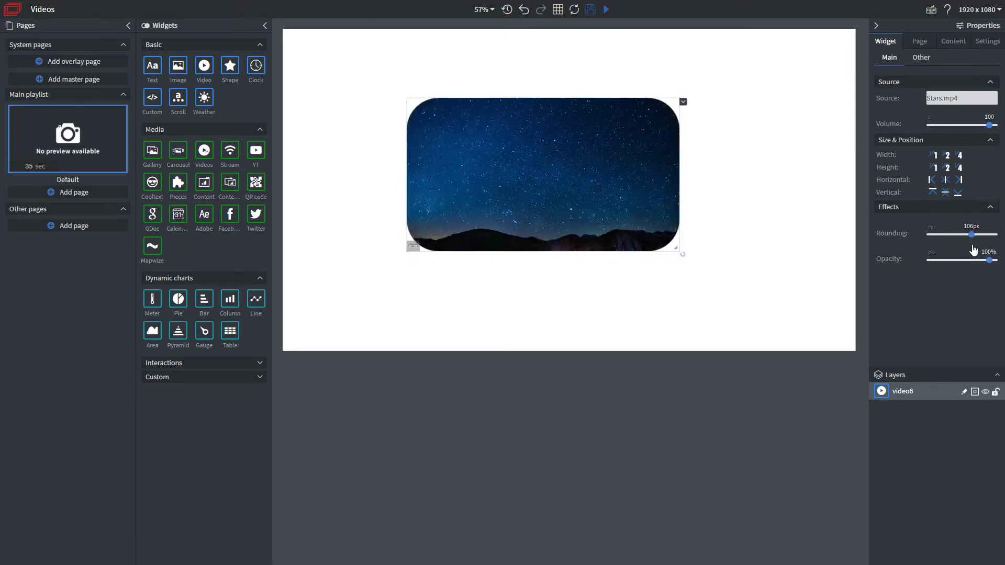
Step: Turn off Keep ratio and make the video 577×500 px at position 644, 249
click(921, 60)
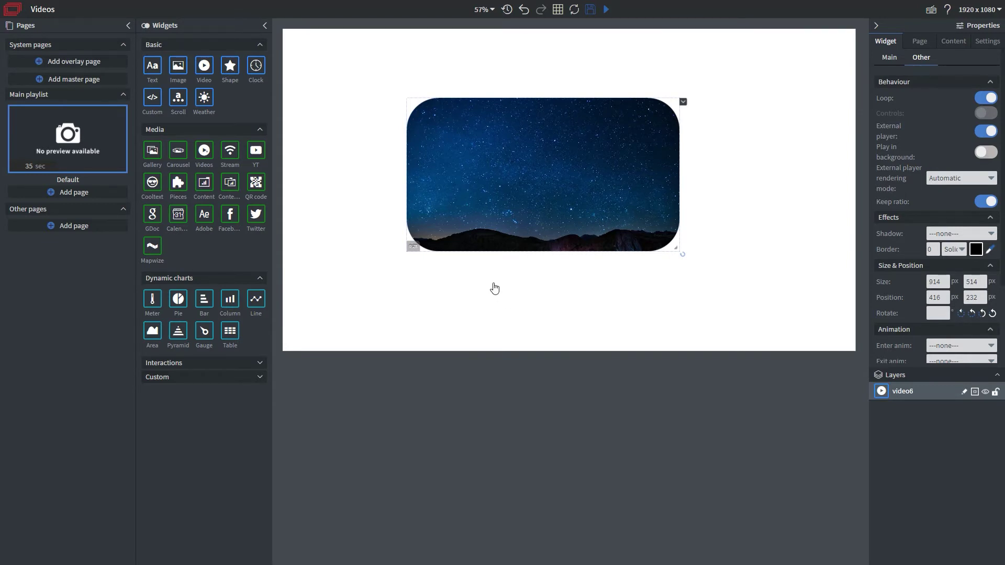
mouse_move(23, 169)
drag(678, 252, 642, 247)
click(989, 202)
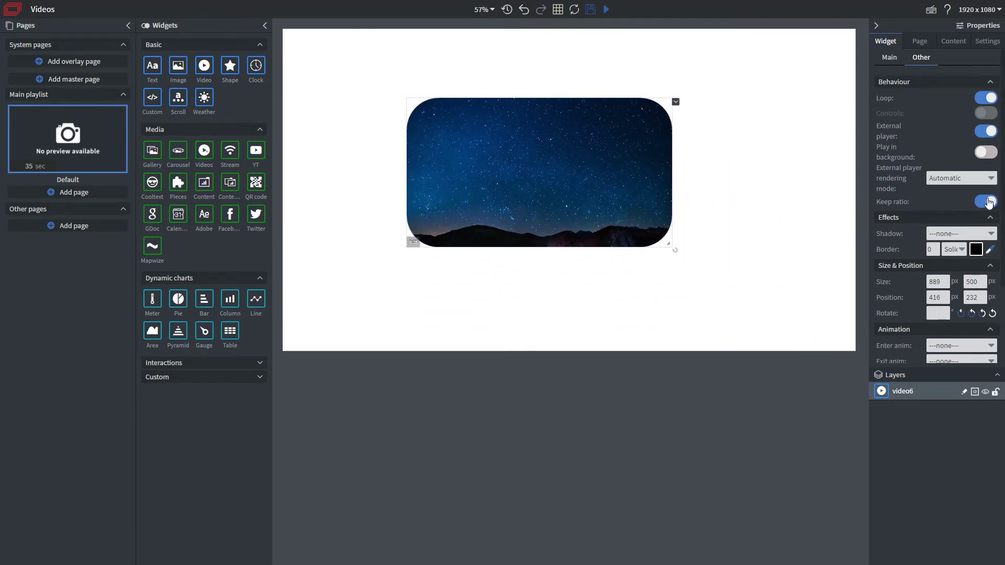
drag(674, 206, 577, 204)
drag(518, 189, 585, 195)
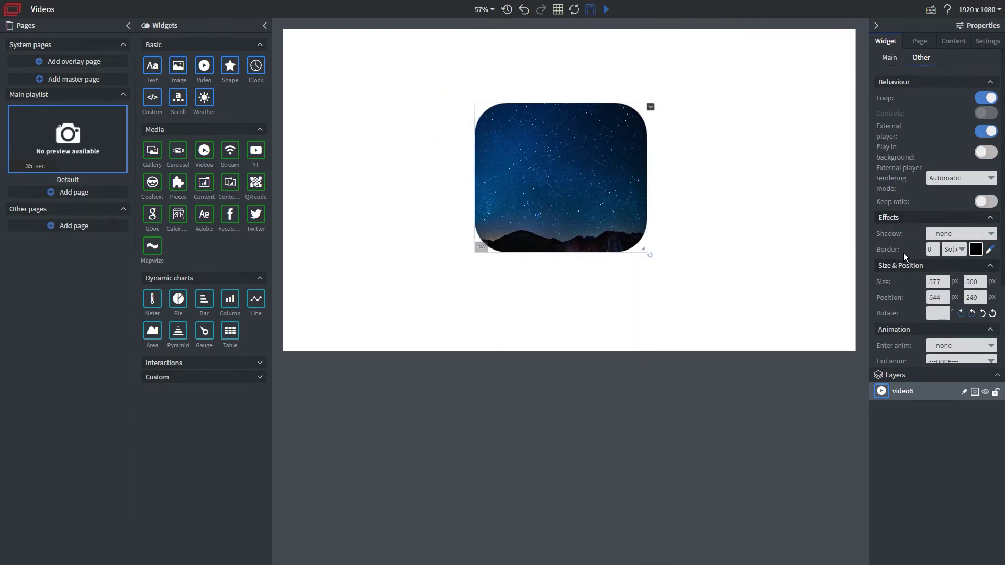
scroll(904, 257, down, 2)
Step: Set the video's enter animation to fadeIn and expand its More settings, leaving Mask empty
scroll(916, 278, down, 2)
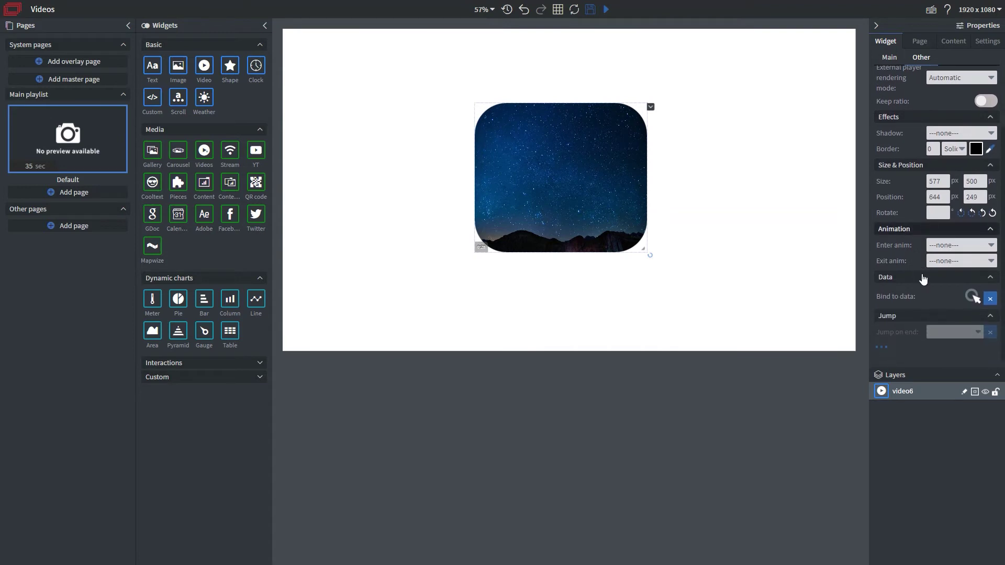
click(945, 244)
click(946, 315)
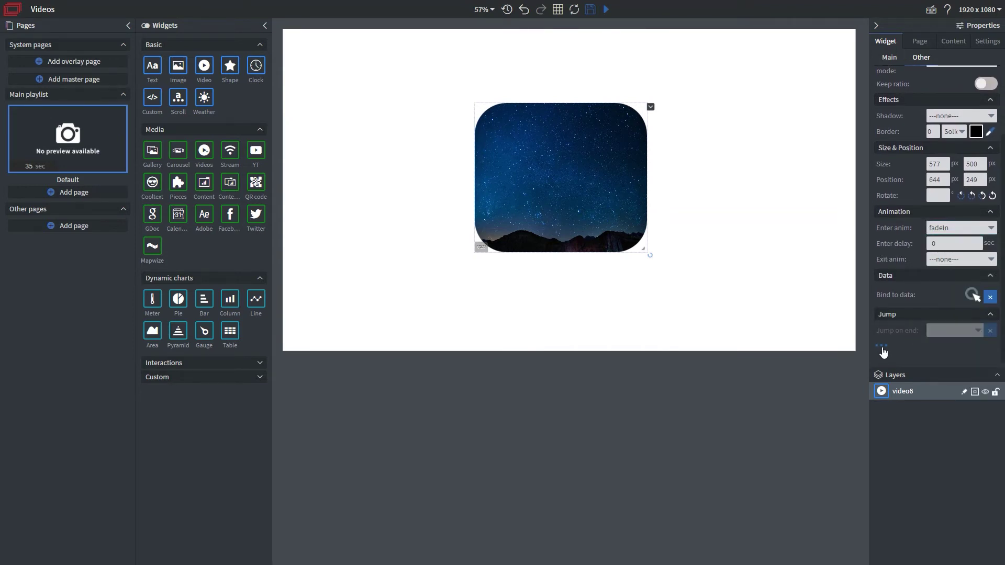
click(885, 345)
scroll(887, 341, down, 1)
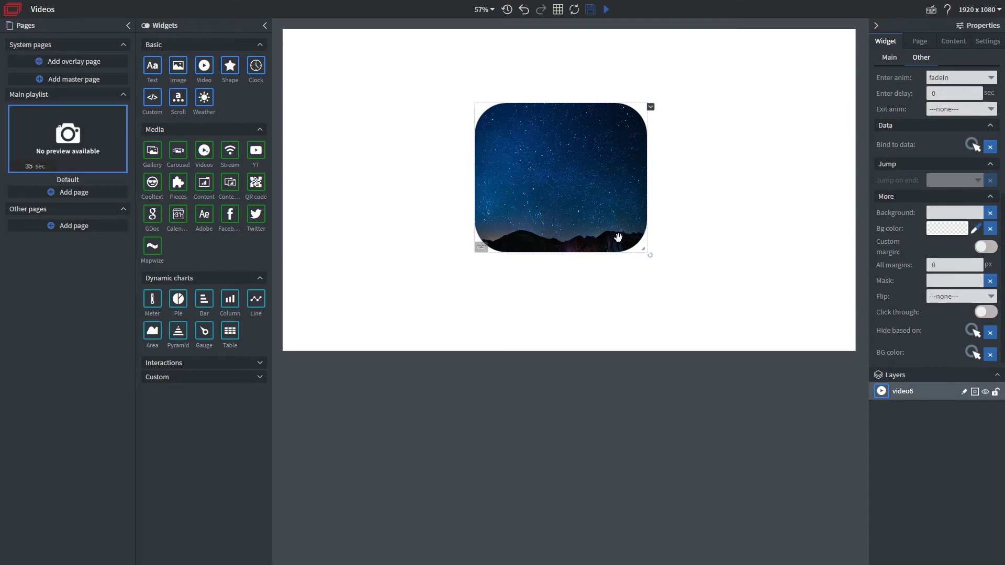
Step: Apply Circle Mask.png as the video's mask
click(954, 282)
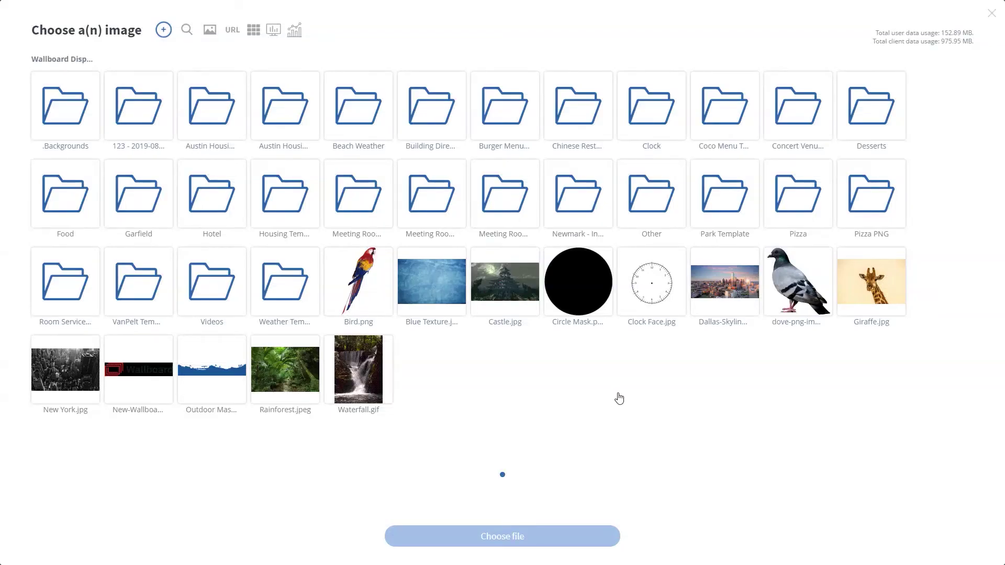
click(578, 272)
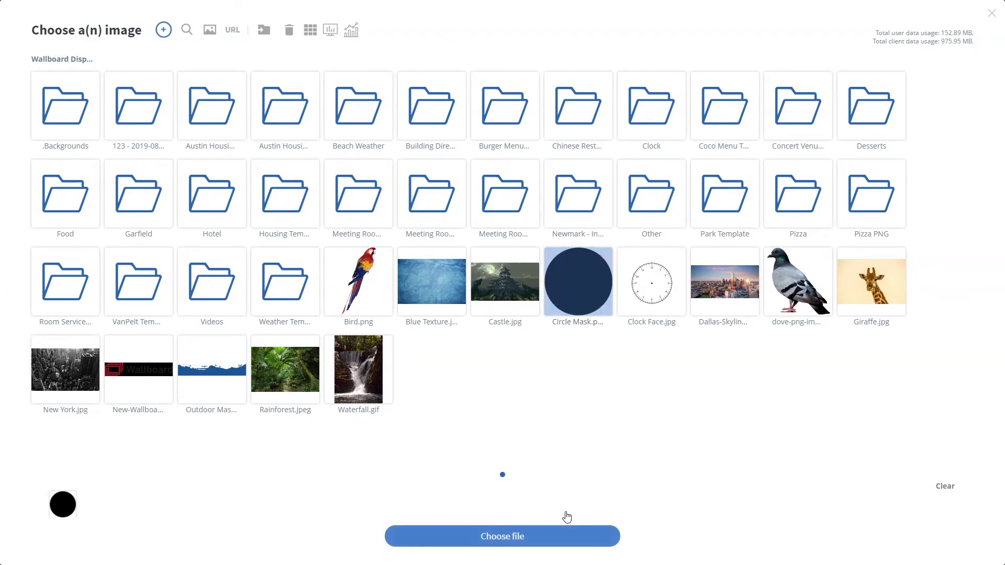
click(549, 534)
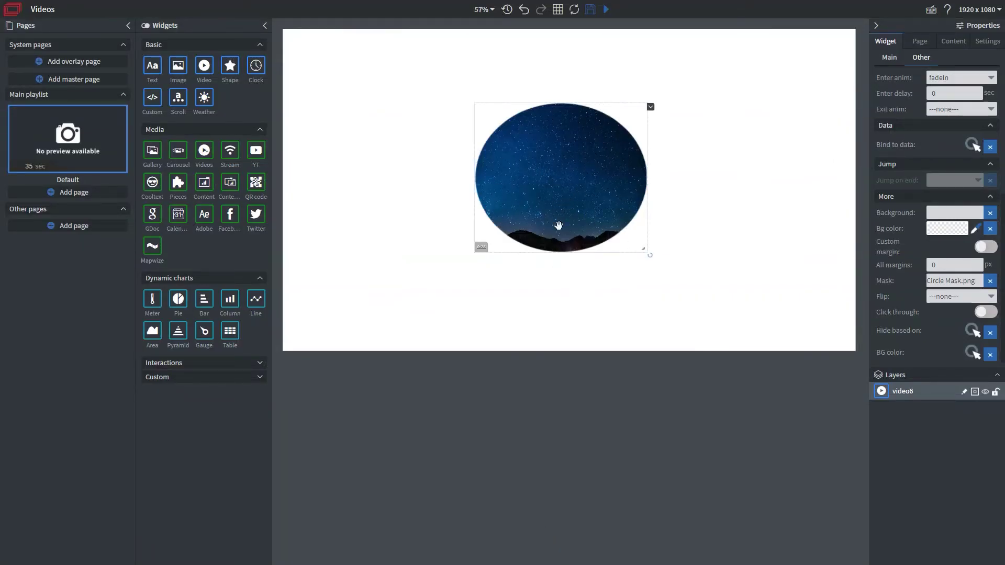
Step: Enlarge the circular video, move it to the left, and add a Videos gallery widget beside it
drag(643, 252, 716, 317)
mouse_move(655, 315)
mouse_down()
mouse_move(654, 343)
mouse_move(654, 334)
mouse_up()
drag(642, 272, 463, 234)
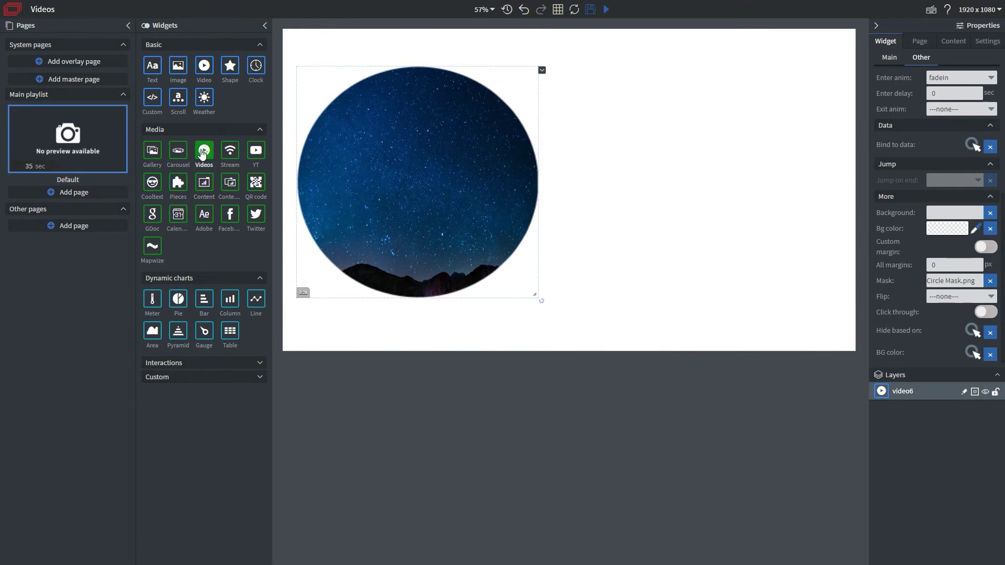
drag(204, 152, 735, 283)
Step: Resize the gallery to 889×500 on the page's right and turn on Use folder
drag(701, 229, 722, 219)
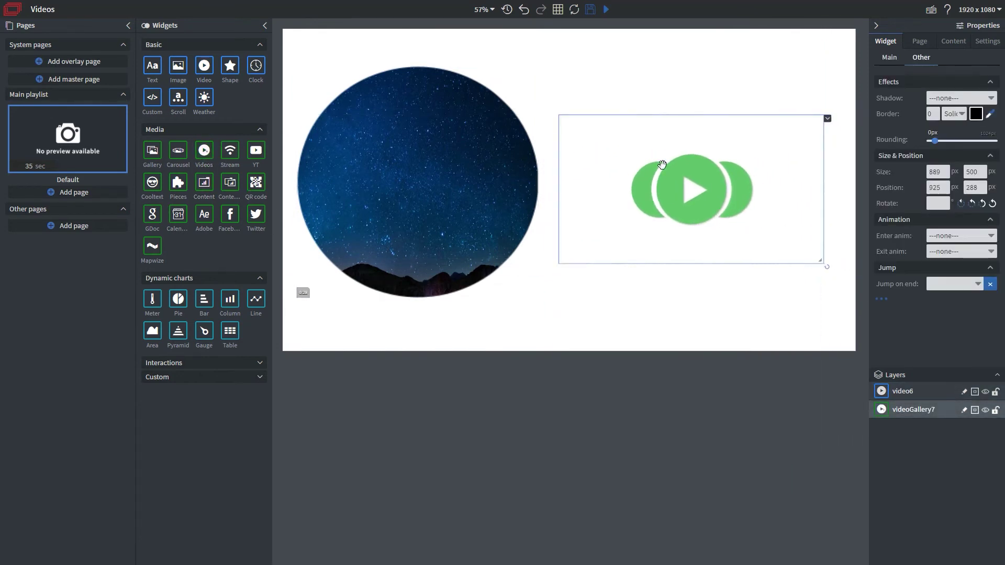
click(885, 61)
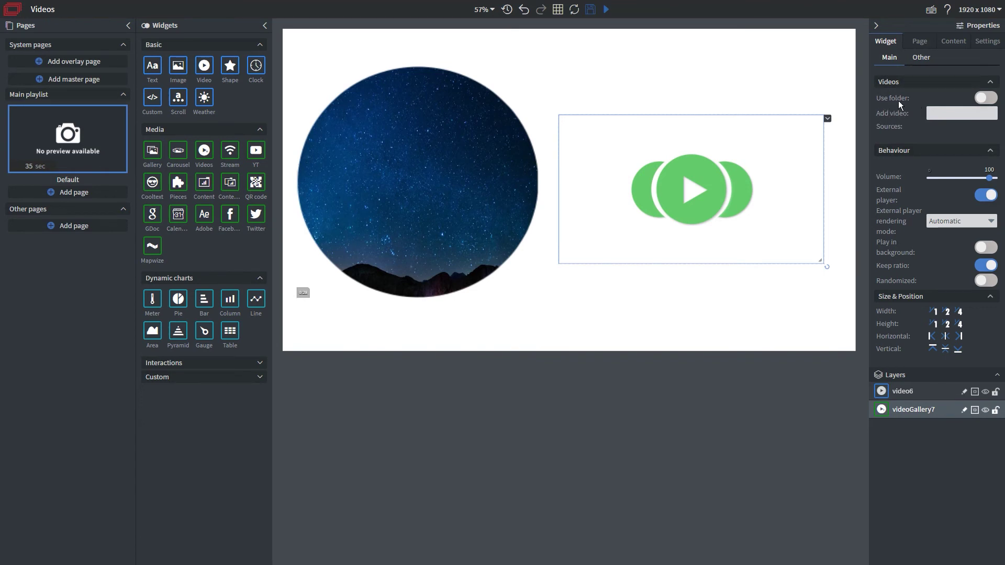
click(993, 103)
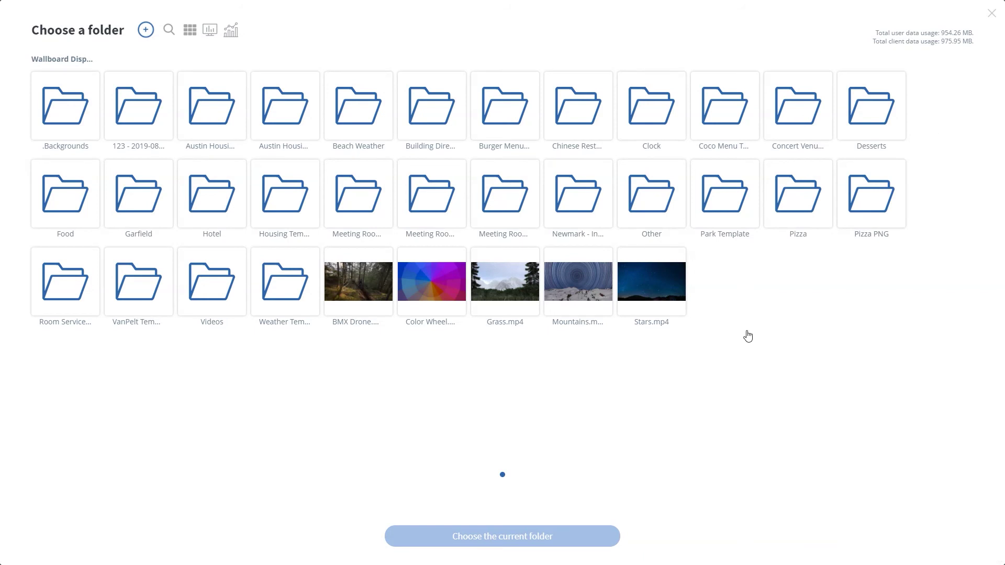
Step: Choose the Videos folder as the gallery's folder path
click(208, 290)
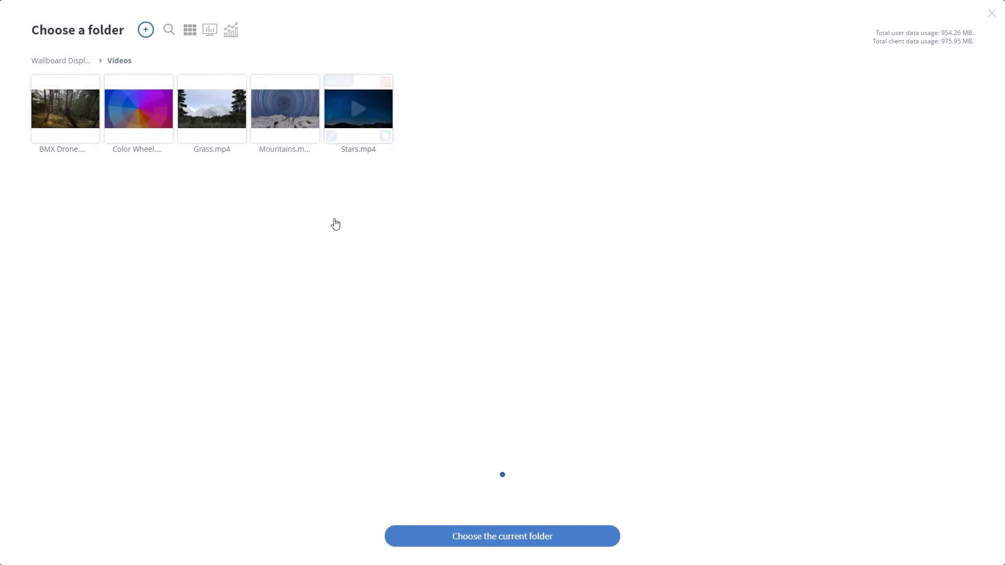
click(78, 64)
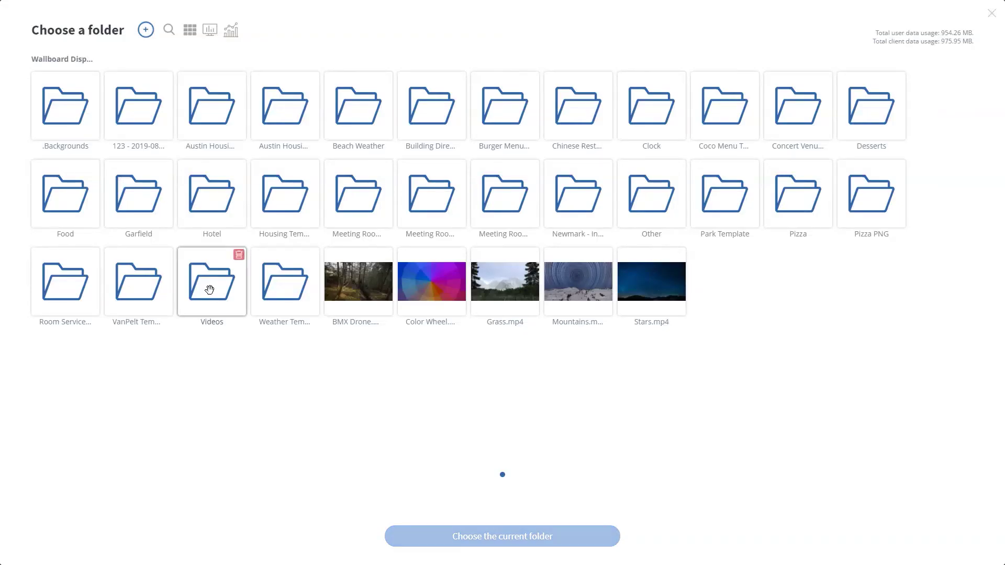
click(207, 288)
click(444, 536)
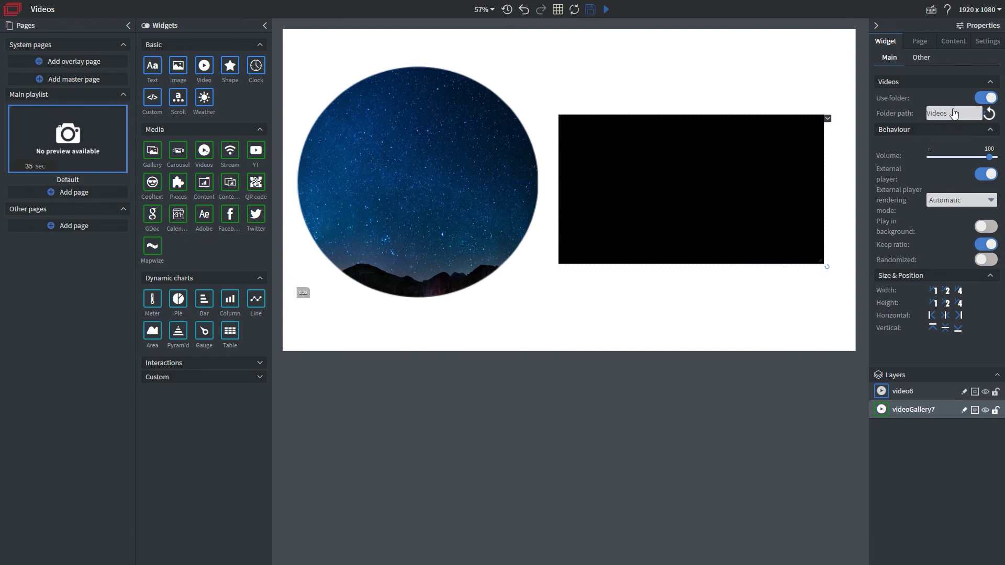
Step: Replace the folder with BMX Drone.mp4 and Color Wheel.mp4 sources and turn on Randomized
click(992, 101)
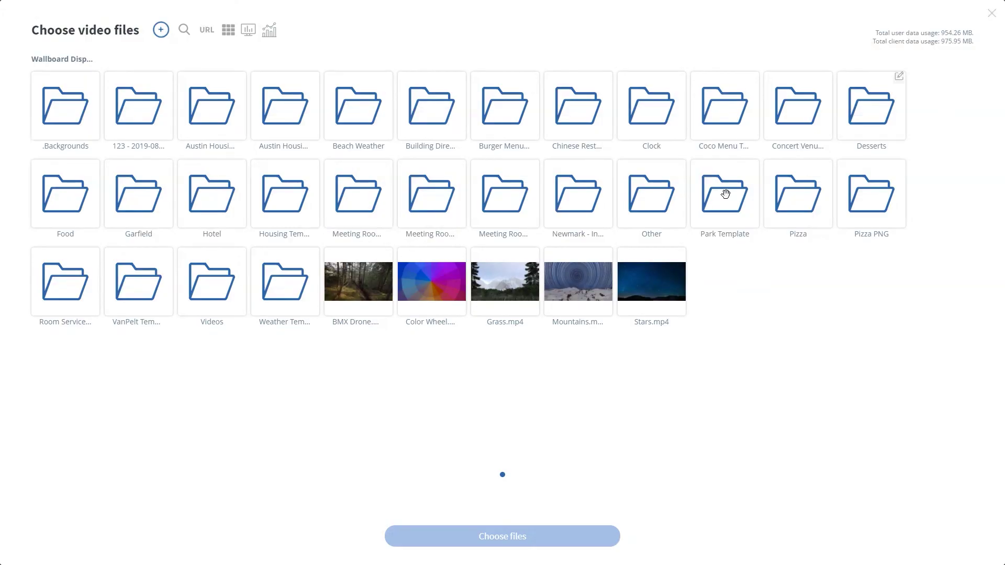
click(361, 285)
click(434, 296)
click(487, 304)
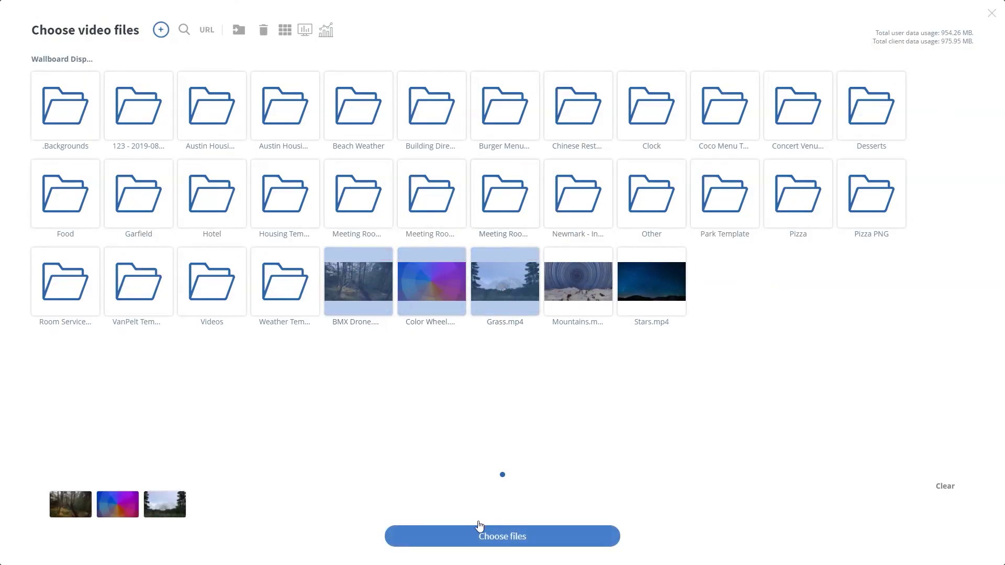
click(481, 538)
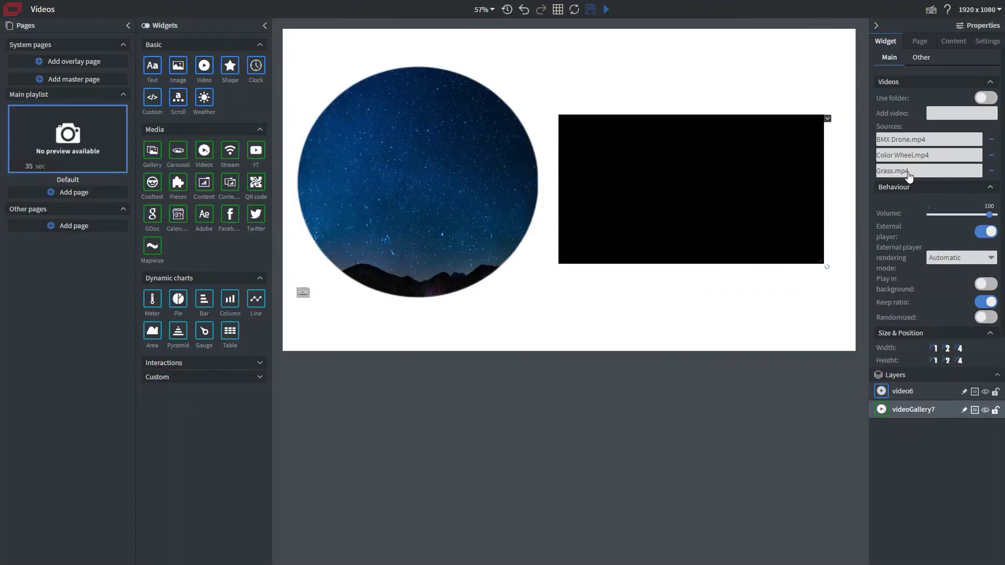
click(991, 171)
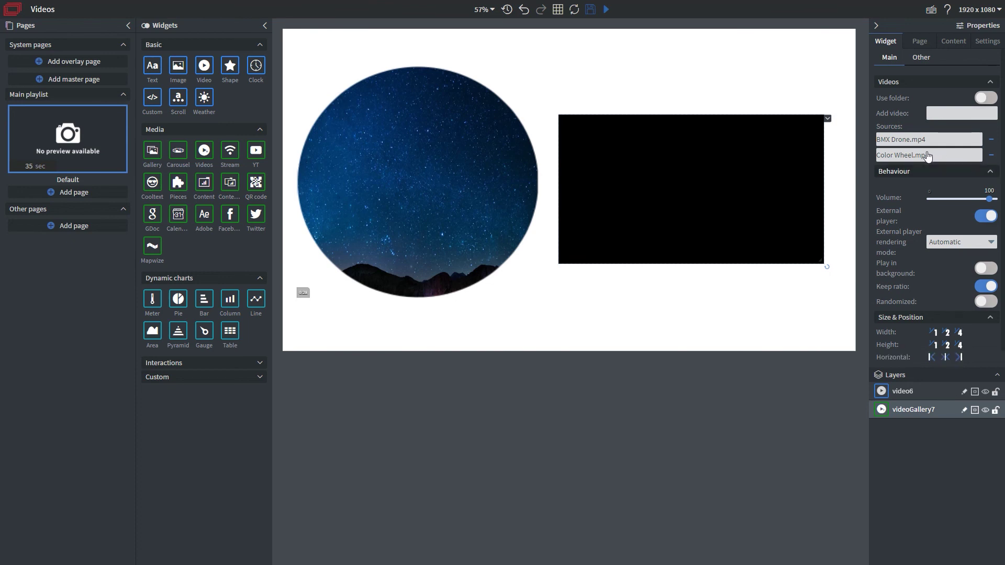
click(985, 301)
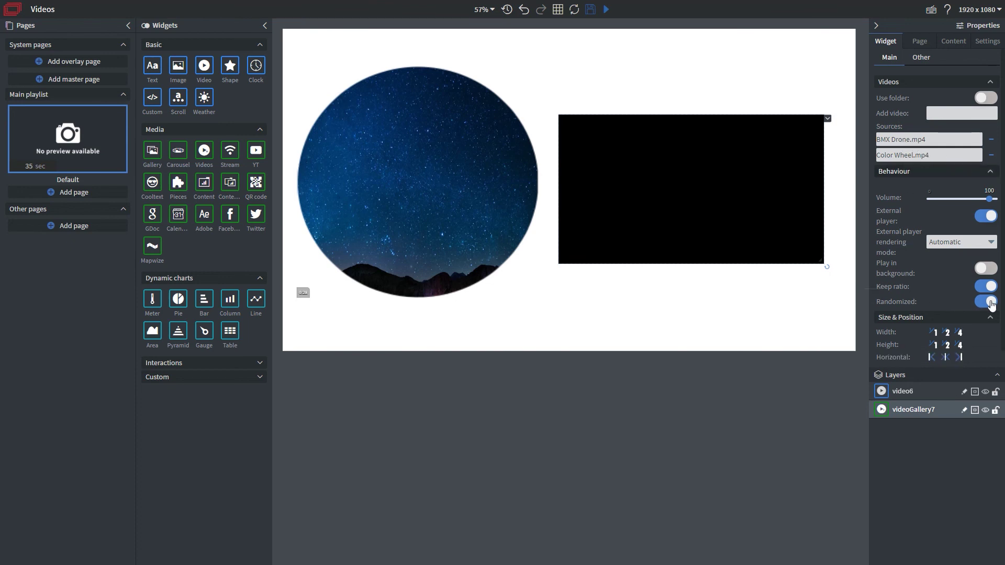